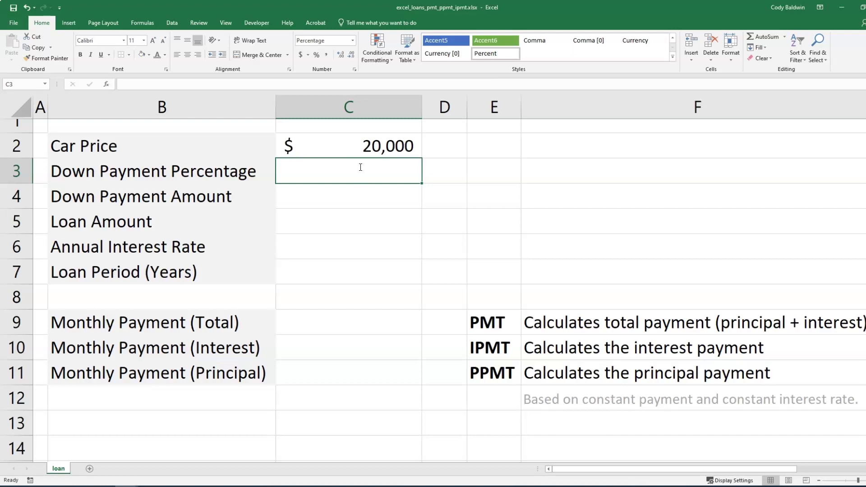
- Enter 10% in C3 and set C4 to =C2*C3, giving a $2,000 down payment
{"action": "type", "text": "10"}
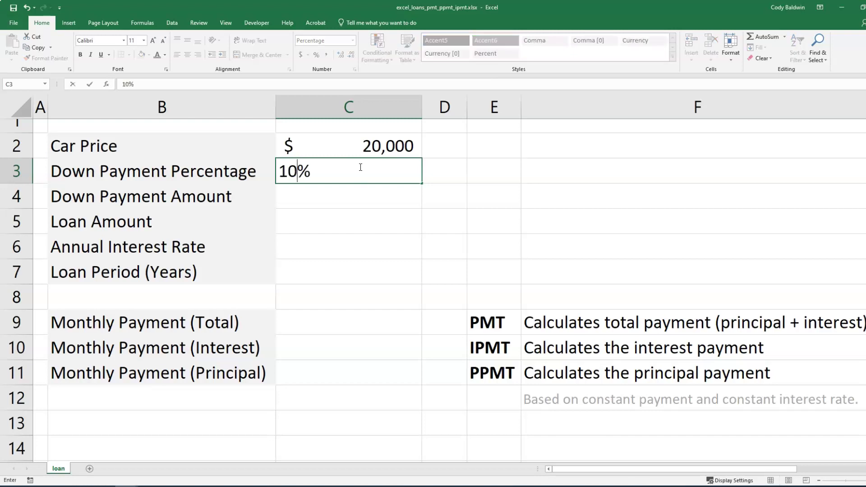
{"action": "key", "text": "Return"}
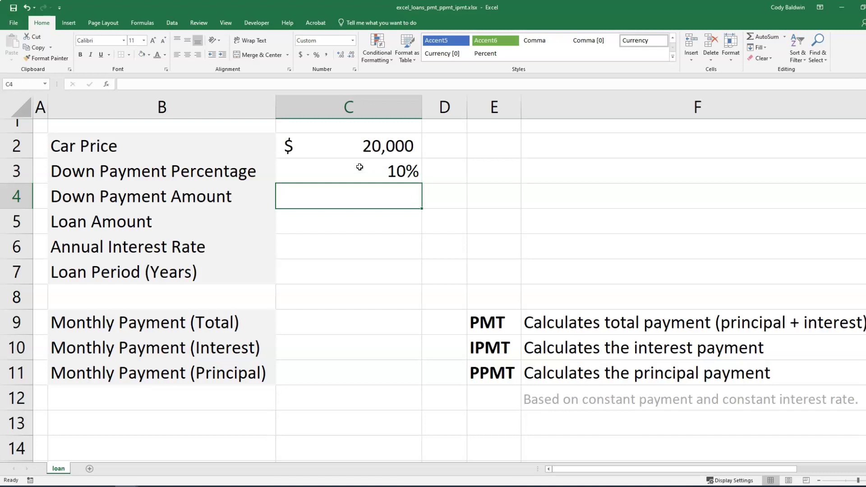
{"action": "type", "text": "="}
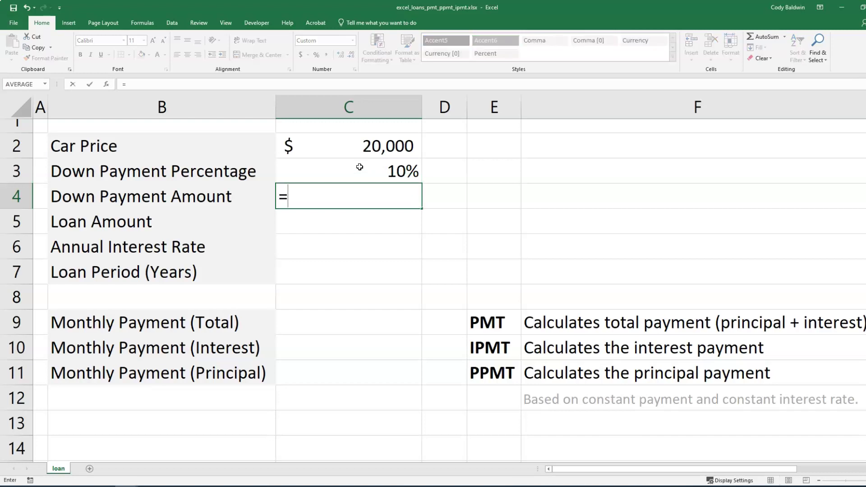
{"action": "key", "text": "Up"}
{"action": "key", "text": "Up"}
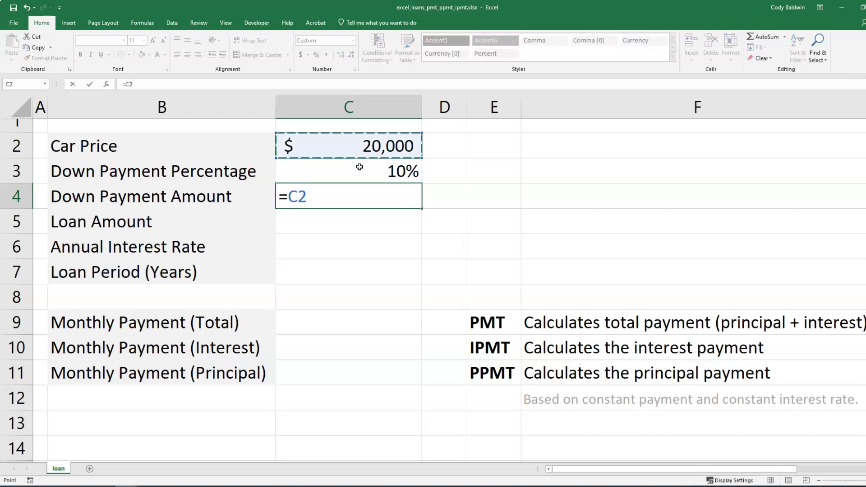
{"action": "type", "text": "*"}
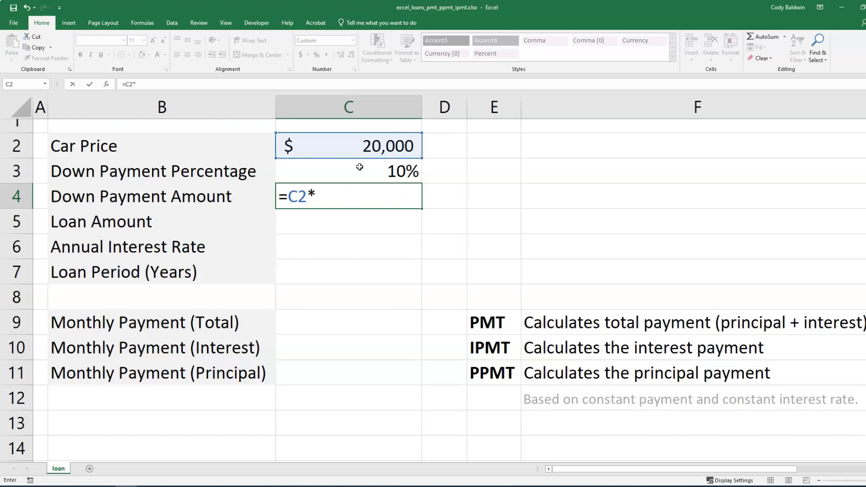
{"action": "key", "text": "Up"}
{"action": "key", "text": "Return"}
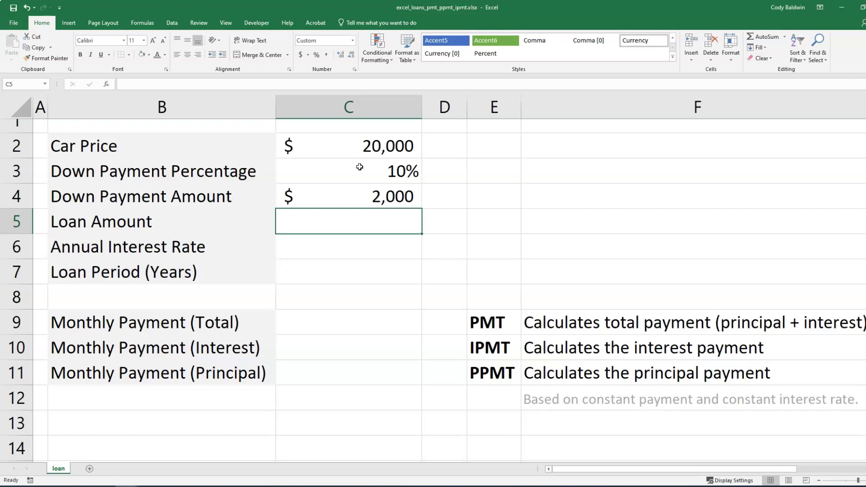
- Set the loan amount in C5 to =C2-C4, giving $18,000
{"action": "type", "text": "="}
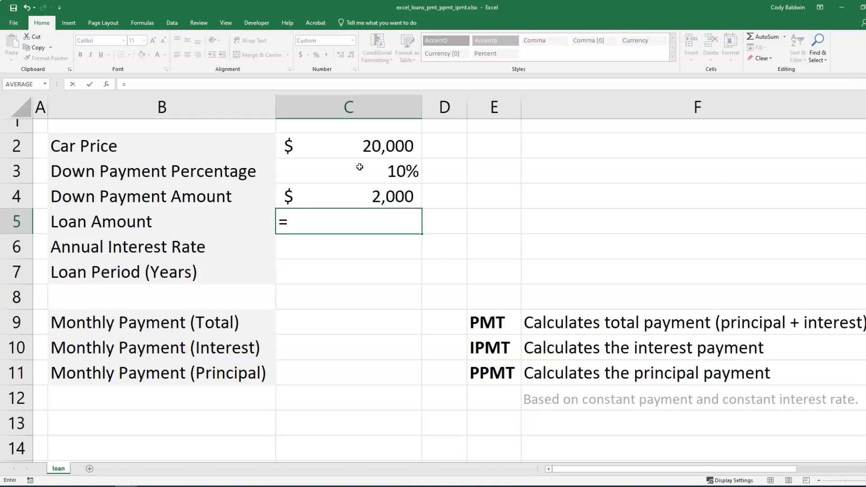
{"action": "key", "text": "Up"}
{"action": "key", "text": "Up"}
{"action": "key", "text": "Up"}
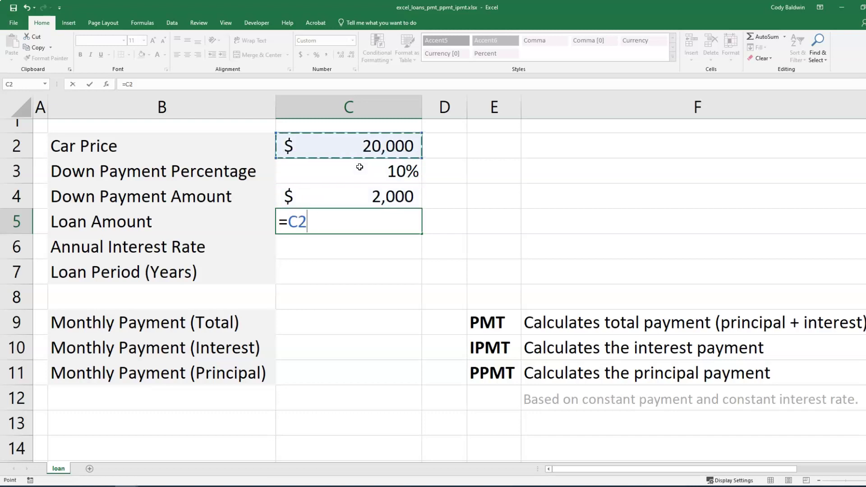
{"action": "type", "text": "-"}
{"action": "key", "text": "Up"}
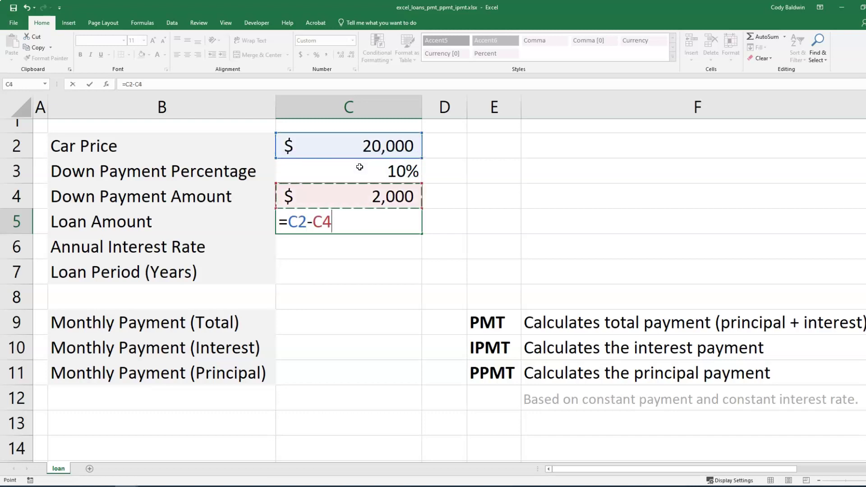
{"action": "key", "text": "Return"}
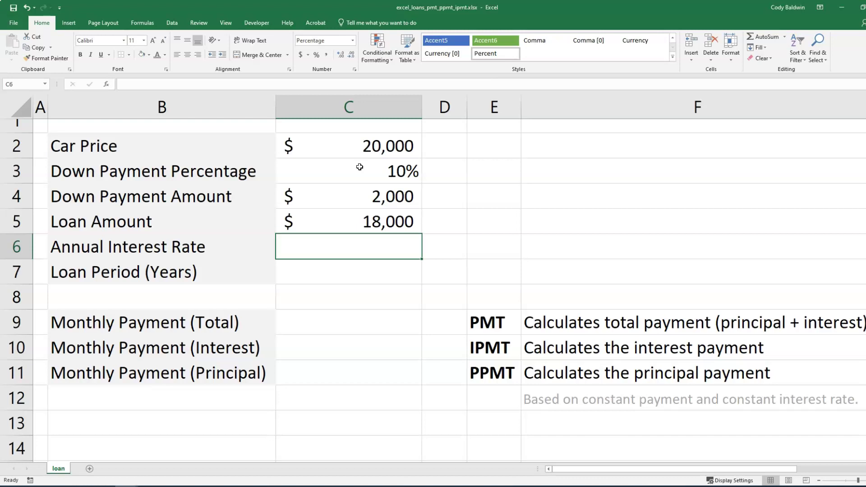
- Enter 2.5 as the annual interest rate in C6 and 5 years in C7, then move to C9
{"action": "type", "text": "2.5"}
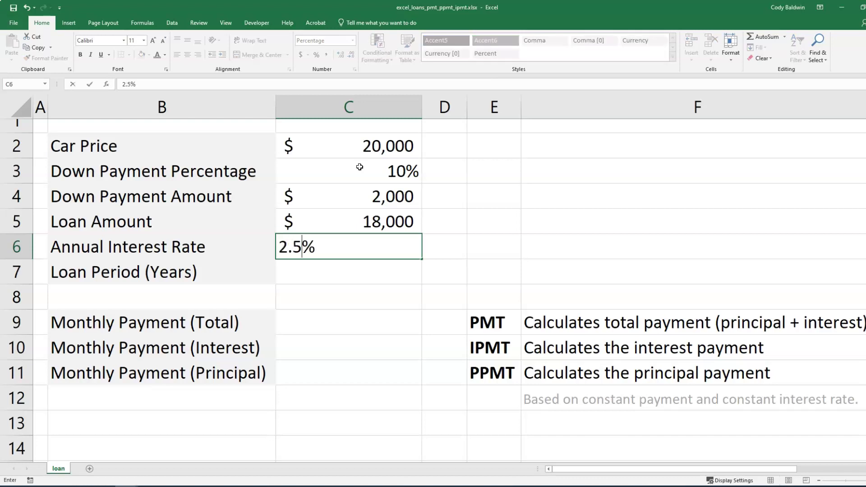
{"action": "key", "text": "Return"}
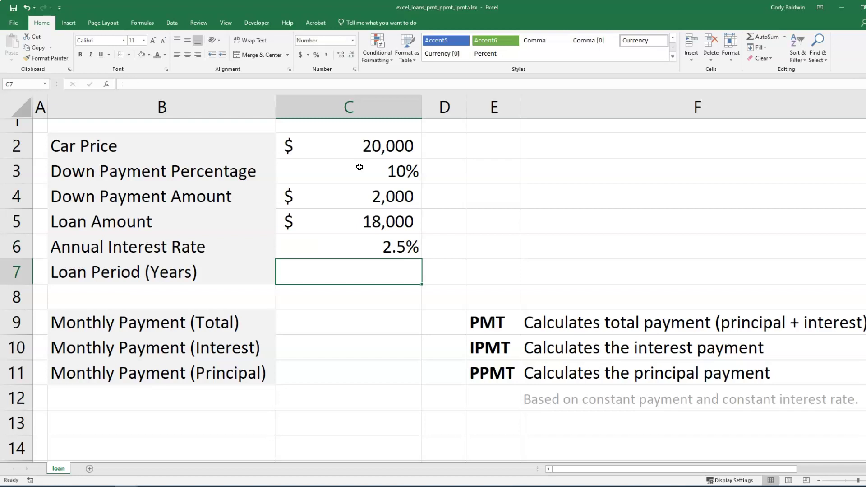
{"action": "type", "text": "5"}
{"action": "key", "text": "Return"}
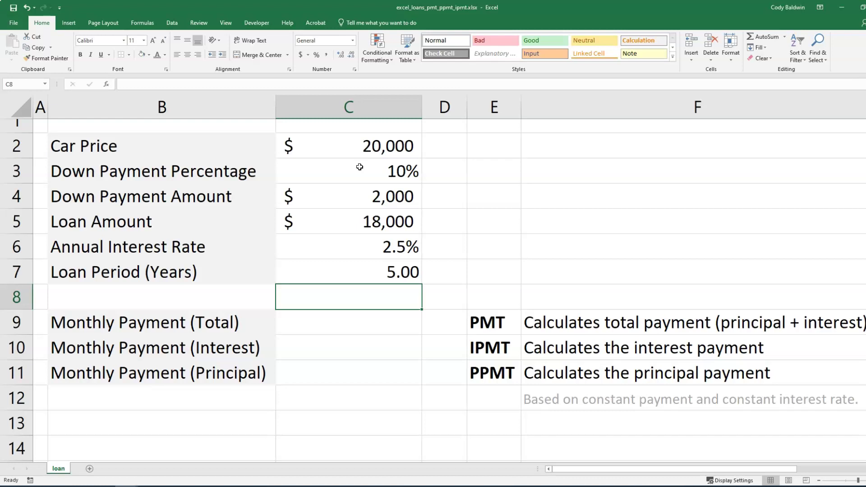
{"action": "key", "text": "Down"}
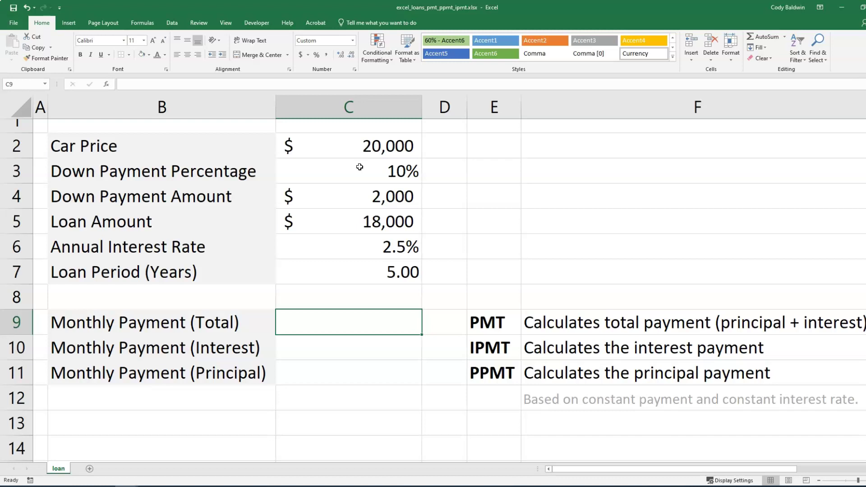
- Enter =PMT(C6/12,C7*12,C5) in C9 for a $(319) total monthly payment
{"action": "type", "text": "=pmt("}
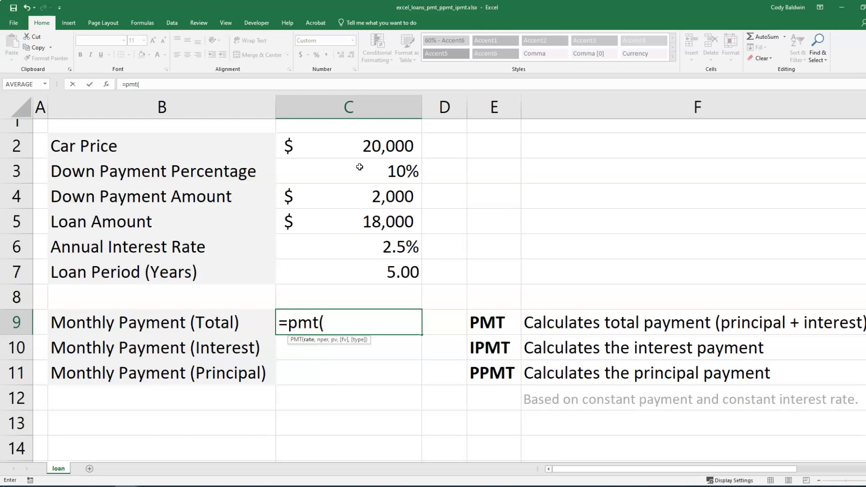
{"action": "left_click", "coordinate": [361, 240]}
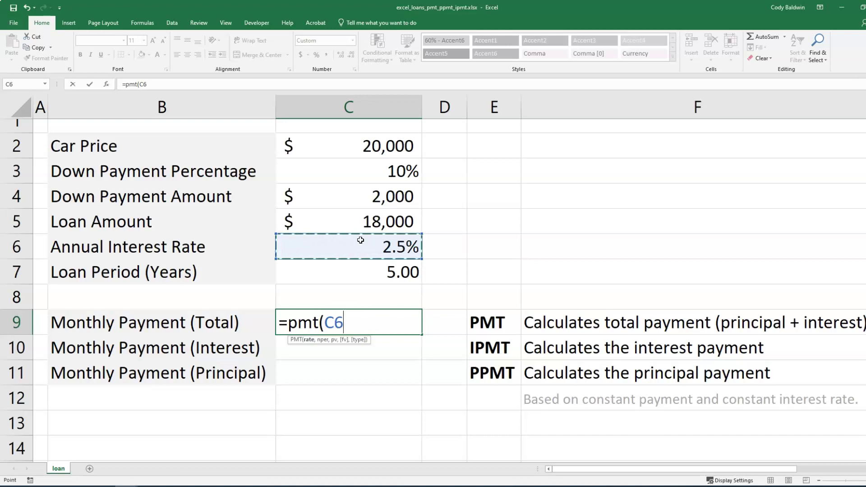
{"action": "type", "text": "/12"}
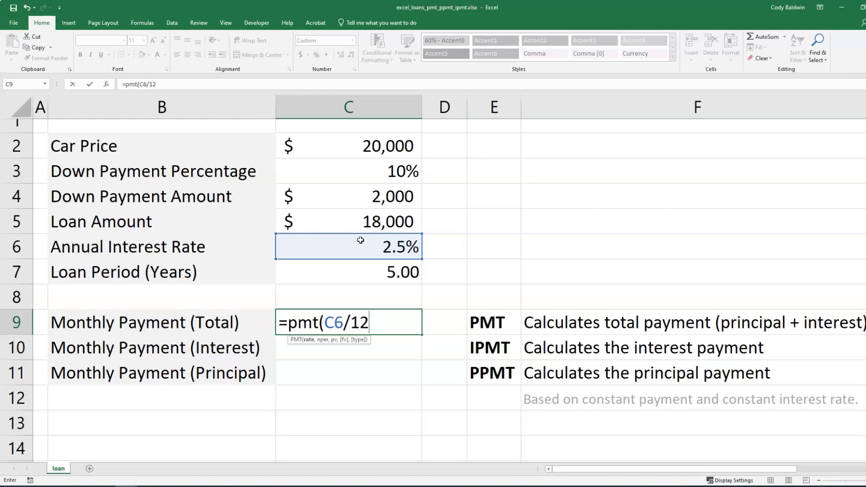
{"action": "type", "text": ","}
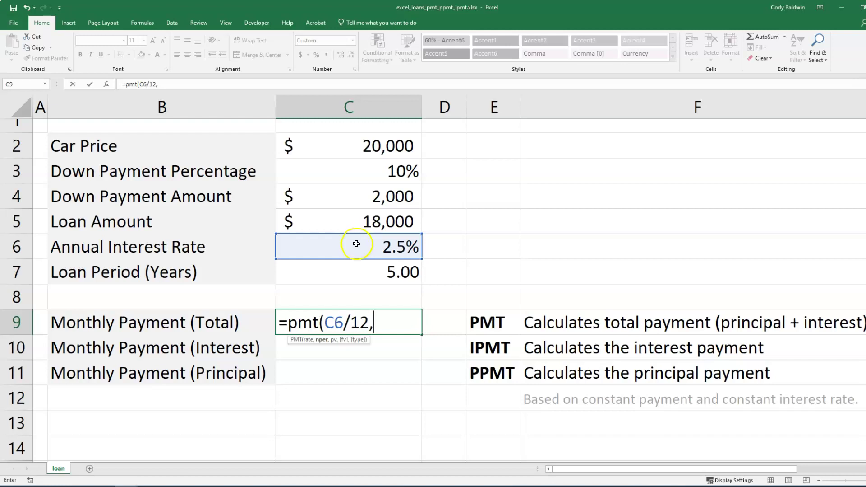
{"action": "left_click", "coordinate": [363, 277]}
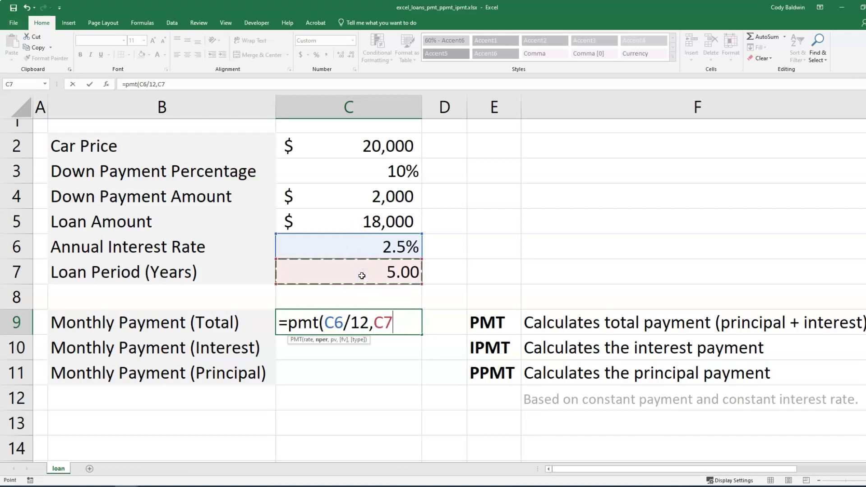
{"action": "type", "text": "*12"}
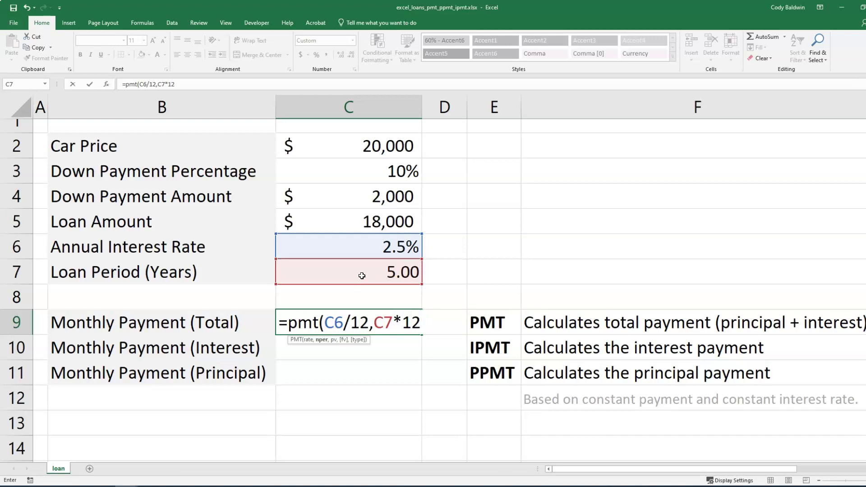
{"action": "type", "text": ","}
{"action": "left_click", "coordinate": [361, 221]}
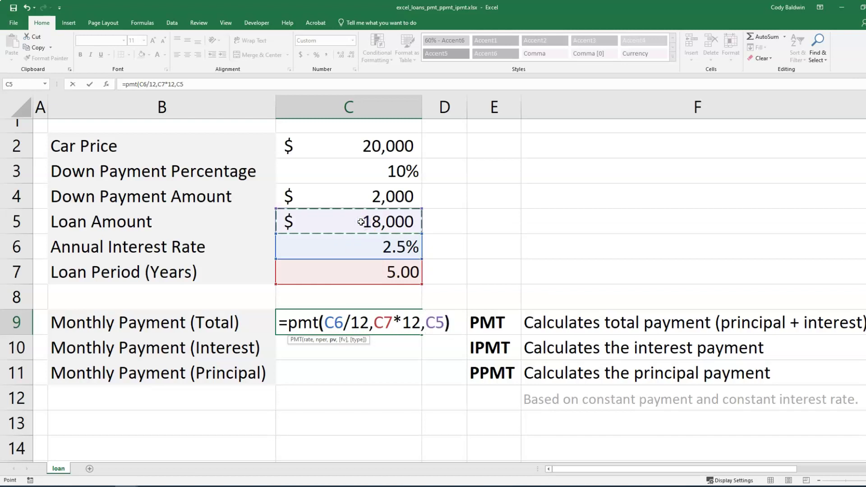
{"action": "type", "text": ")"}
{"action": "key", "text": "Return"}
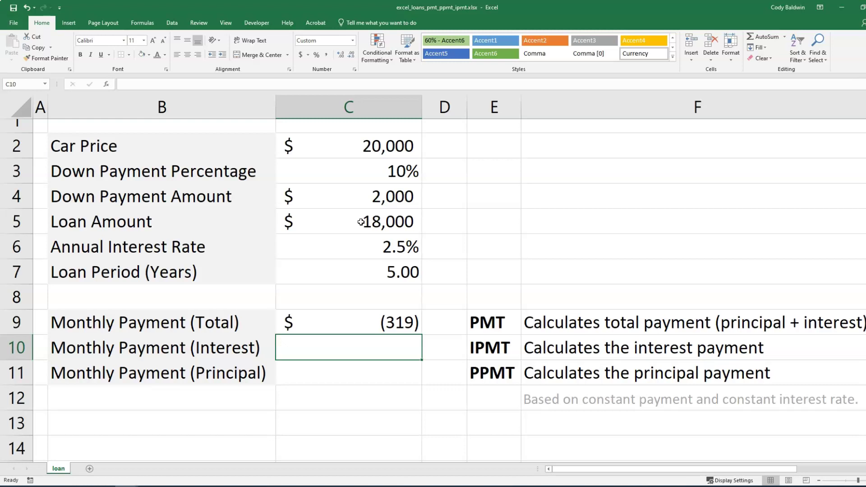
- Enter =IPMT(C6/12,1,C7*12,C5) in C10 for a $(38) monthly interest payment
{"action": "type", "text": "="}
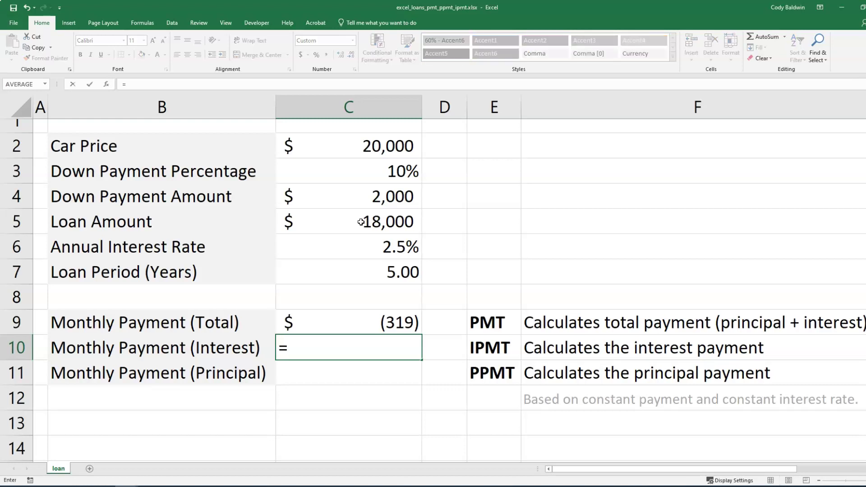
{"action": "type", "text": "ipmt("}
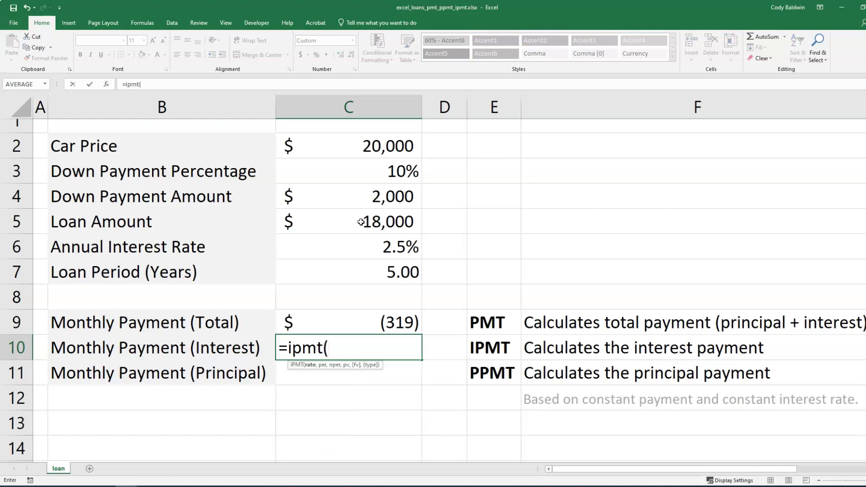
{"action": "left_click", "coordinate": [355, 246]}
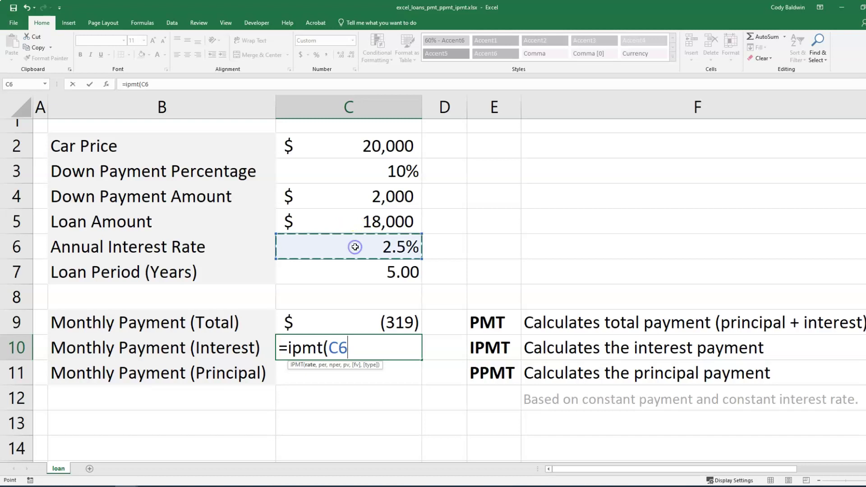
{"action": "type", "text": "/12,"}
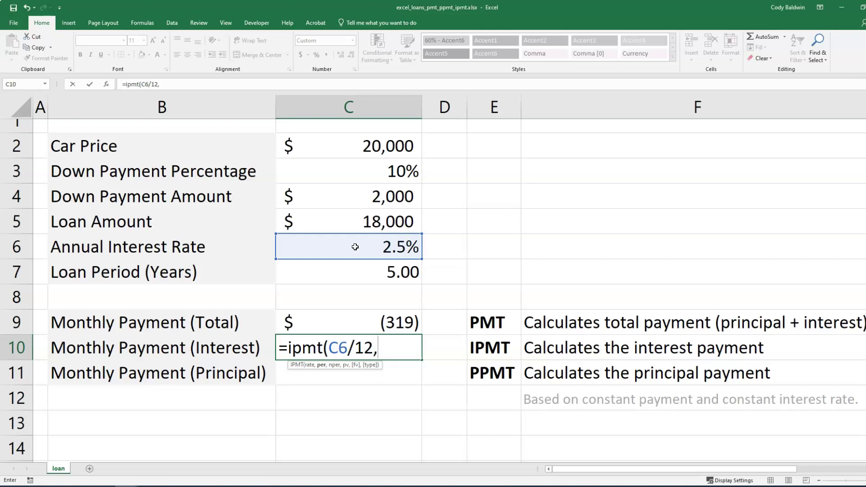
{"action": "type", "text": "1"}
{"action": "type", "text": ","}
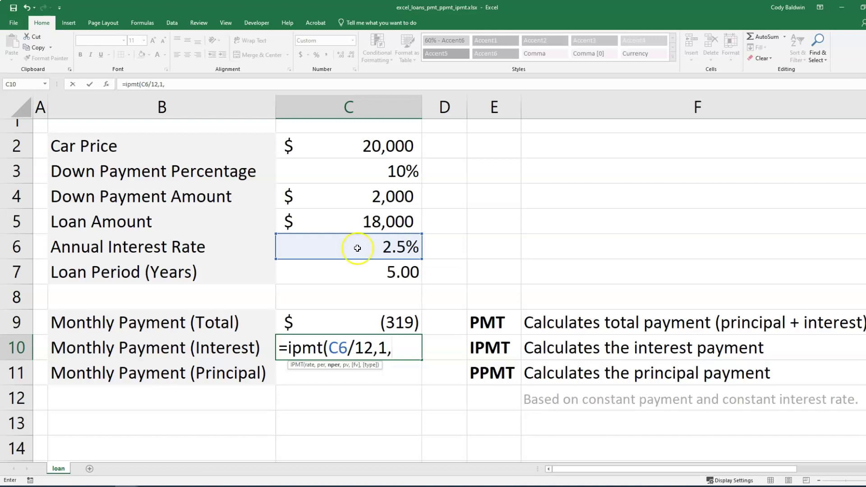
{"action": "left_click", "coordinate": [360, 273]}
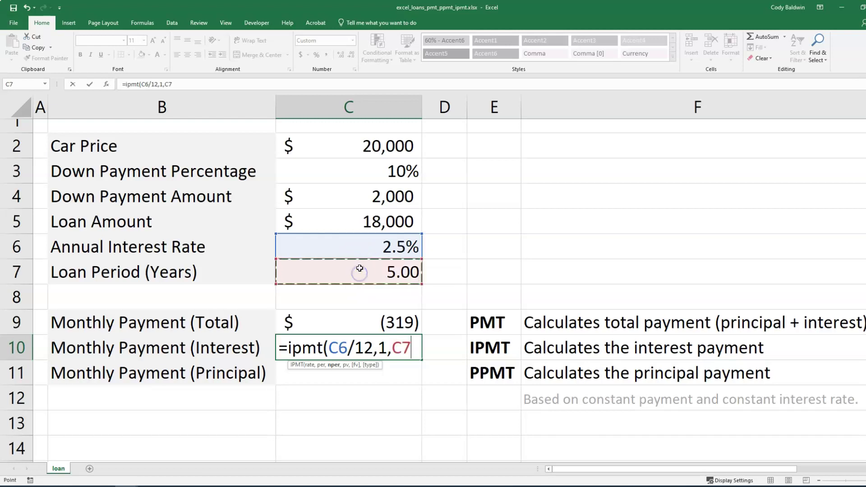
{"action": "type", "text": "*"}
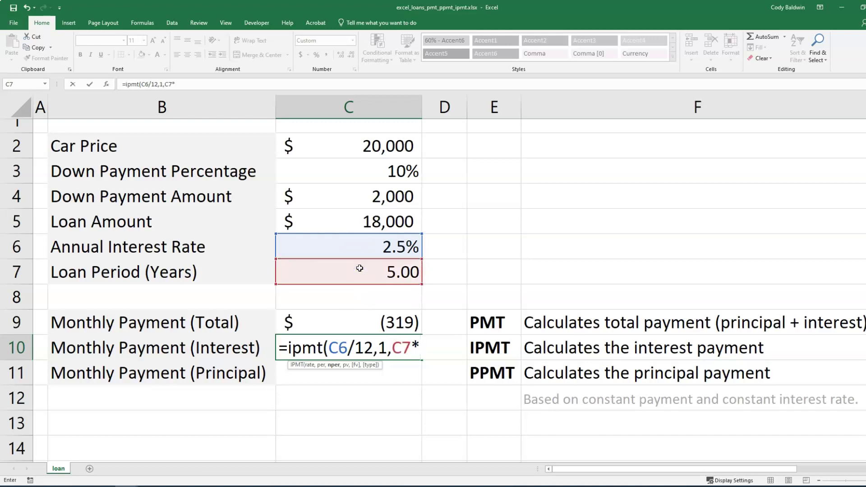
{"action": "type", "text": "12,"}
{"action": "left_click", "coordinate": [361, 224]}
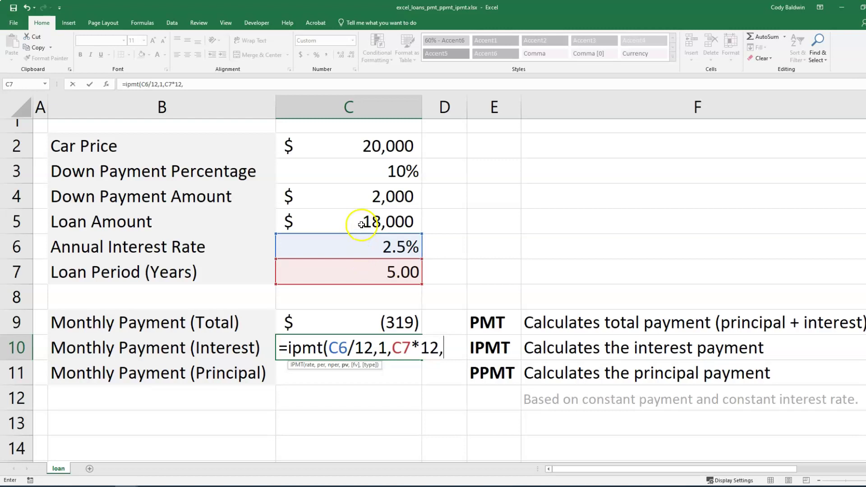
{"action": "type", "text": ")"}
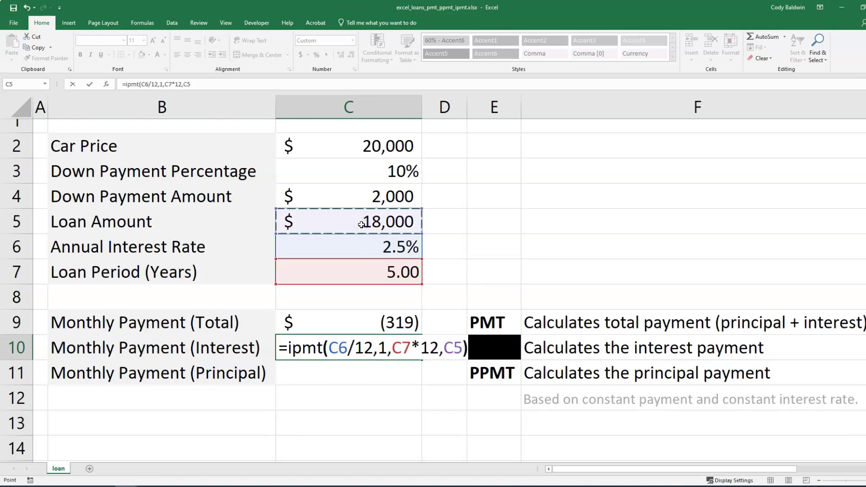
{"action": "key", "text": "Return"}
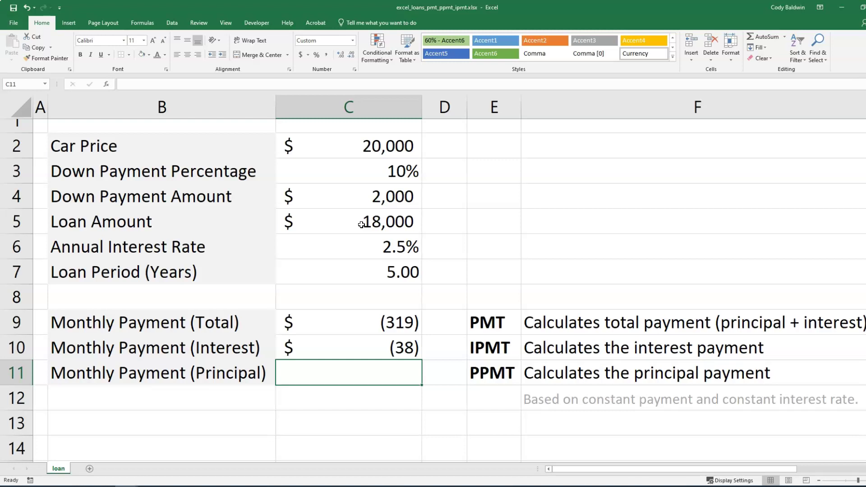
- Enter =PPMT(C6/12,1,C7*12,C5) in C11 for a $(282) monthly principal payment
{"action": "type", "text": "=ppm"}
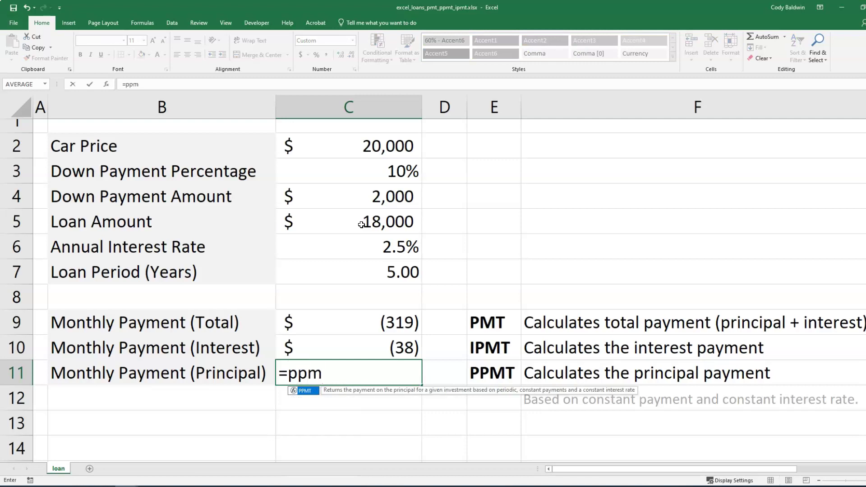
{"action": "type", "text": "t("}
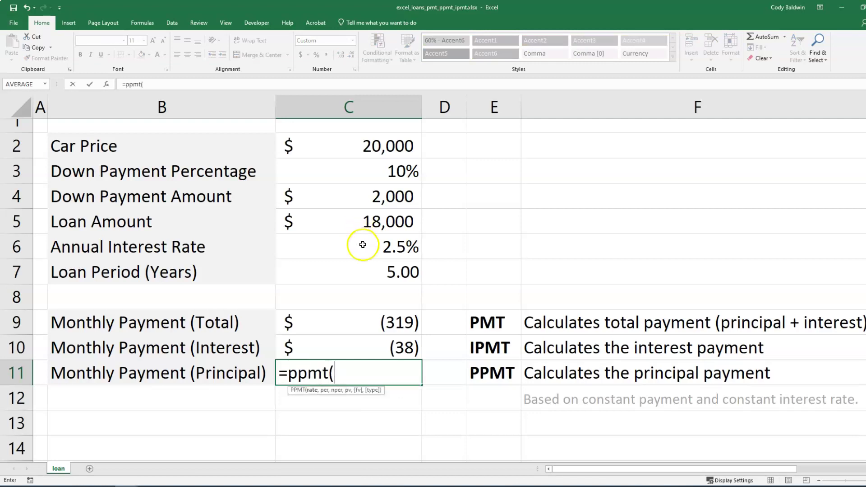
{"action": "left_click", "coordinate": [364, 244]}
{"action": "type", "text": "/12"}
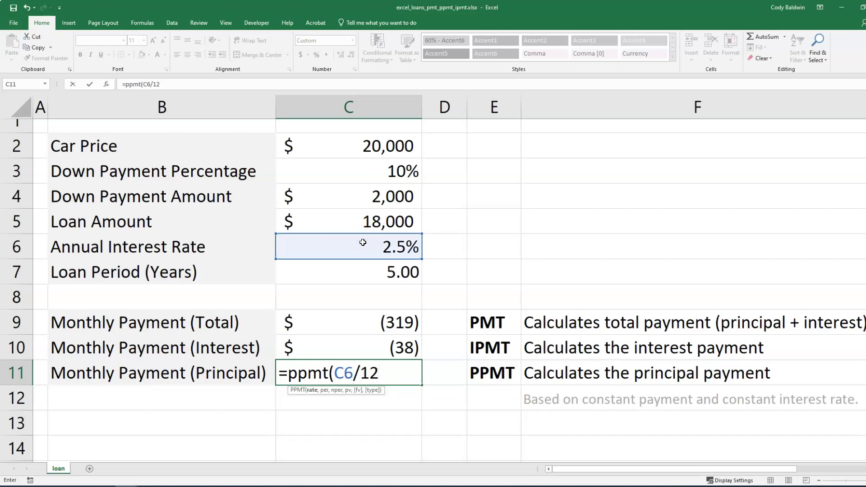
{"action": "type", "text": ","}
{"action": "type", "text": "1,"}
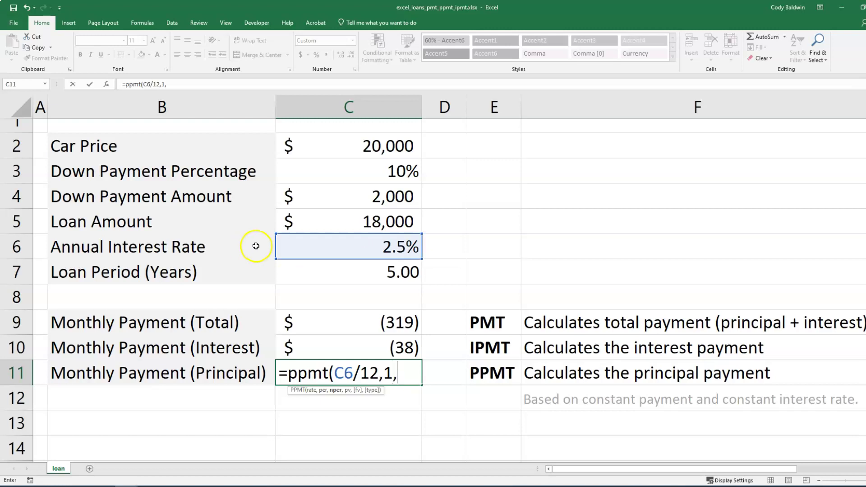
{"action": "left_click", "coordinate": [348, 274]}
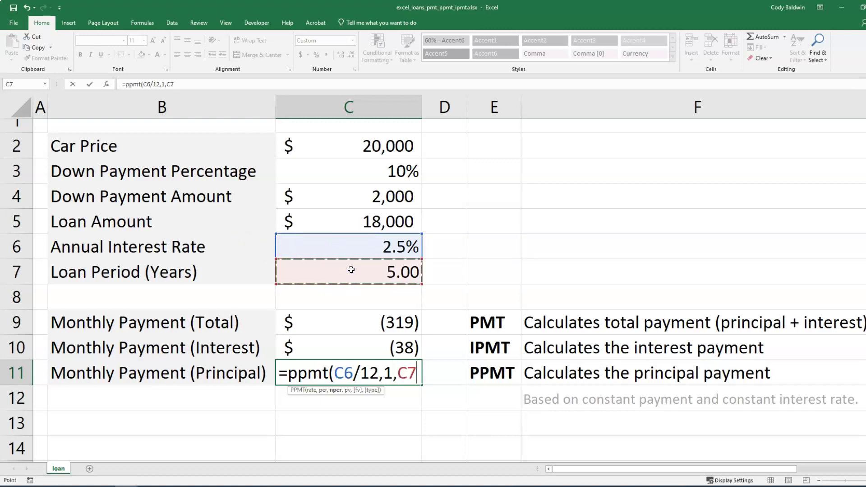
{"action": "type", "text": "*12"}
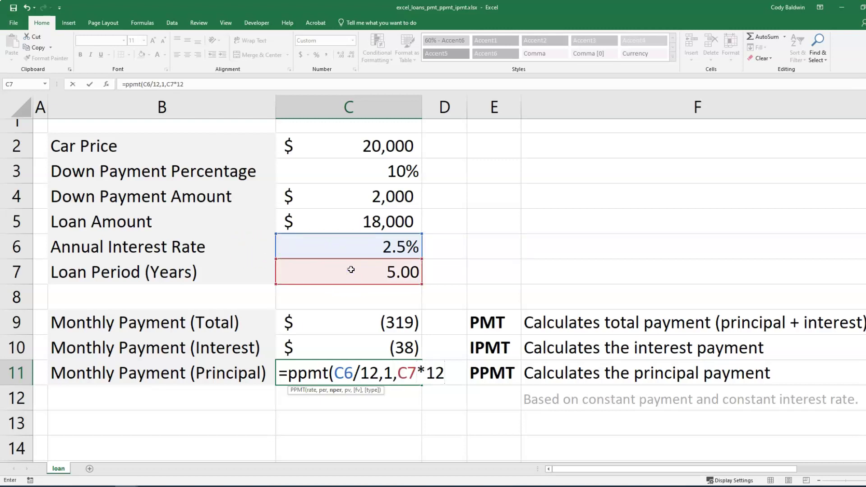
{"action": "type", "text": ","}
{"action": "left_click", "coordinate": [360, 222]}
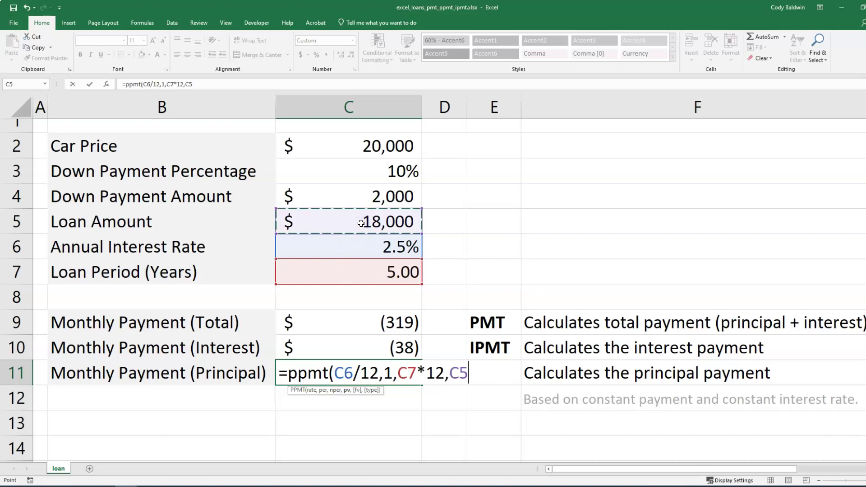
{"action": "type", "text": ")"}
{"action": "key", "text": "Return"}
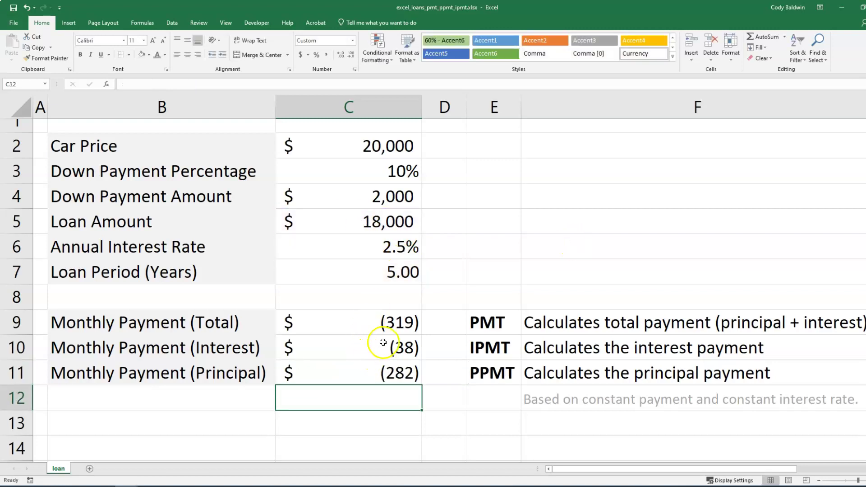
{"action": "left_click_drag", "start_coordinate": [382, 343], "coordinate": [381, 366]}
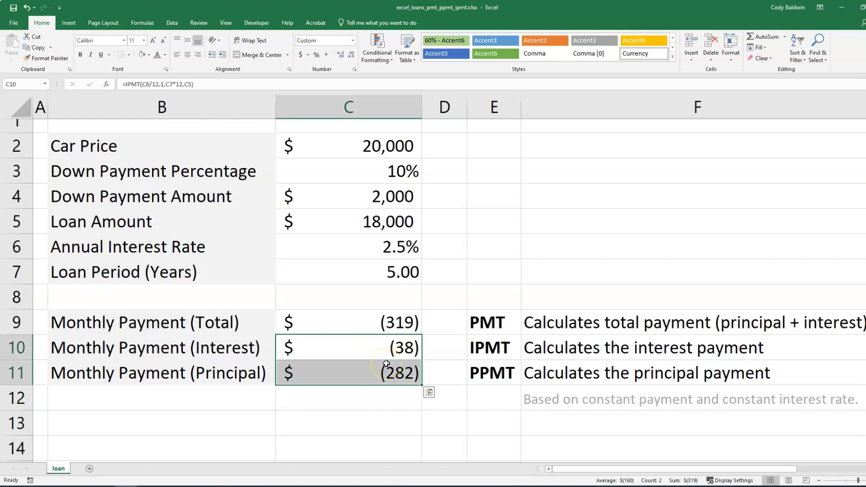
{"action": "left_click", "coordinate": [380, 352]}
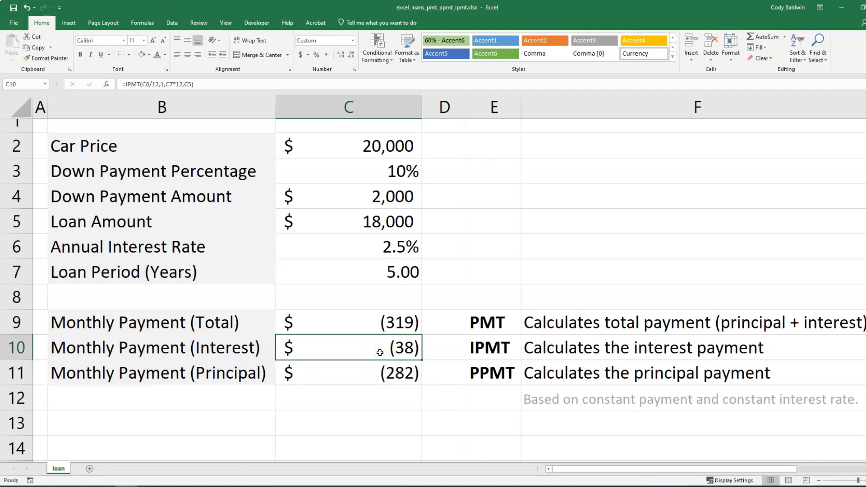